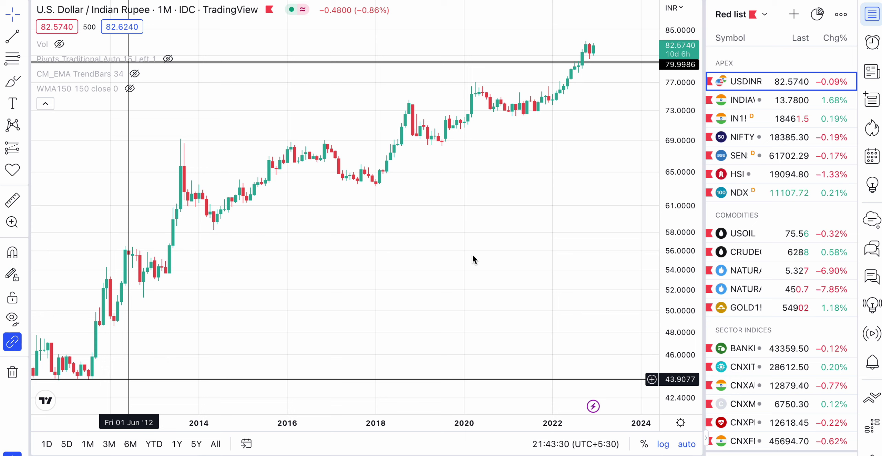
Search 'GOLD FU' and load the MCX GOLD futures continuous contract chart.
{"action": "type", "text": "G"}
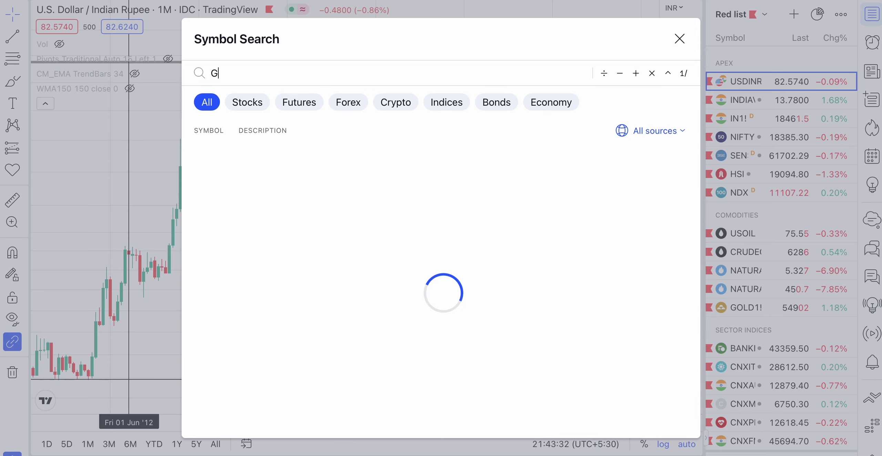
{"action": "type", "text": "OLD FU"}
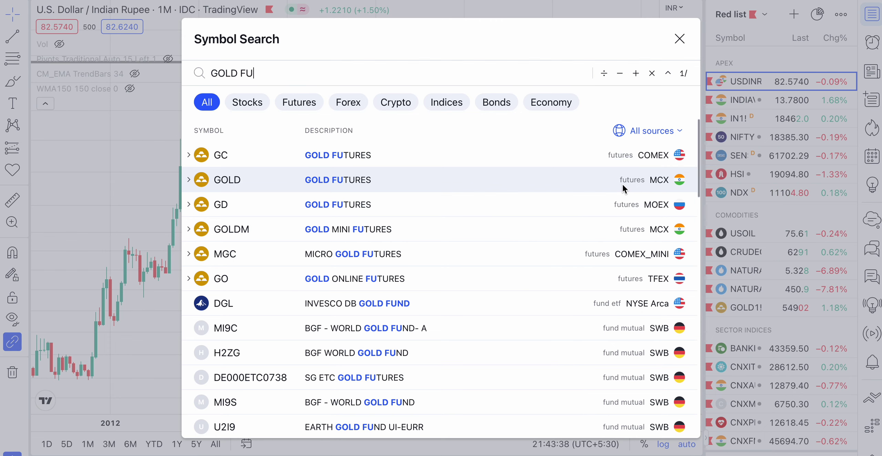
{"action": "left_click", "coordinate": [554, 186]}
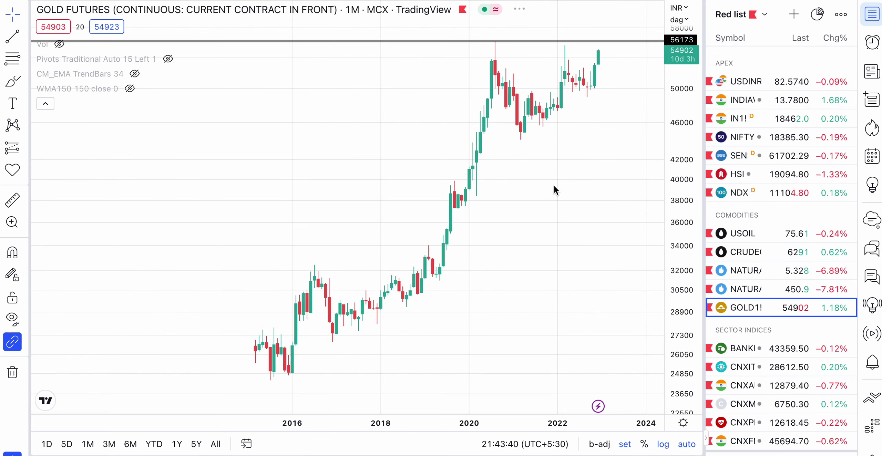
{"action": "scroll", "coordinate": [554, 186], "scroll_direction": "up", "scroll_amount": 3}
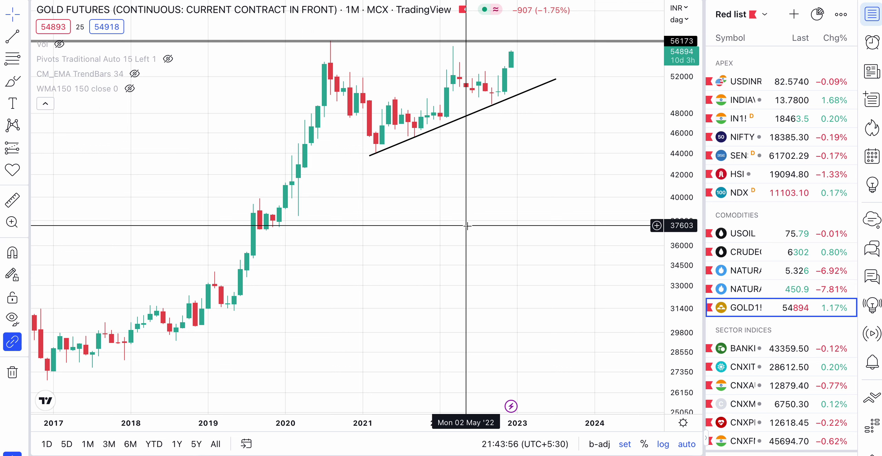
Measure the 2020 rally up to its peak on the monthly chart, then dismiss the measurement.
{"action": "scroll", "coordinate": [467, 225], "scroll_direction": "left", "scroll_amount": 5}
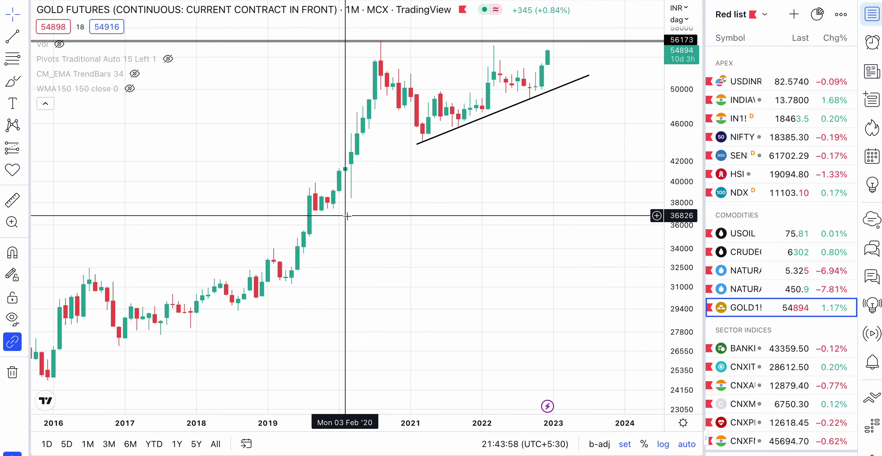
{"action": "scroll", "coordinate": [347, 216], "scroll_direction": "right", "scroll_amount": 2}
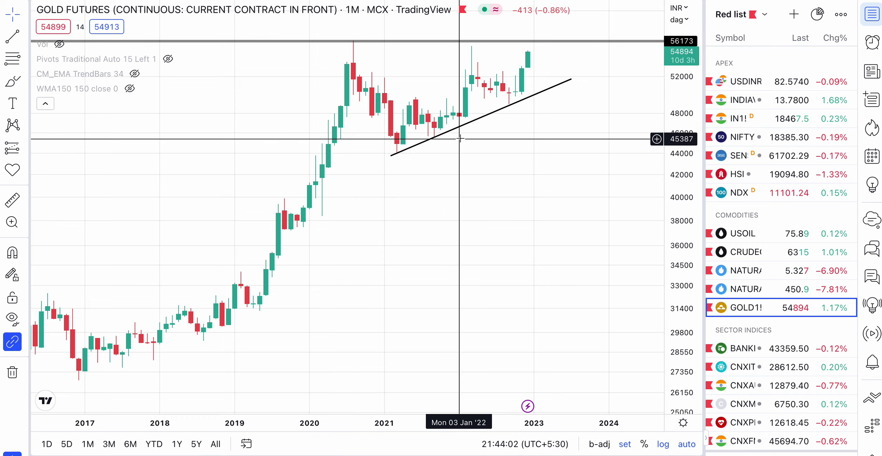
{"action": "scroll", "coordinate": [308, 284], "scroll_direction": "up", "scroll_amount": 5}
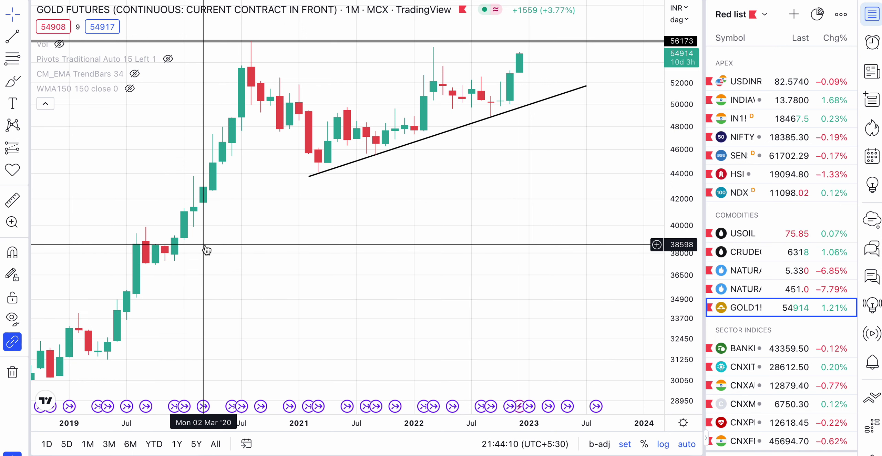
{"action": "left_click", "coordinate": [203, 244], "text": "shift"}
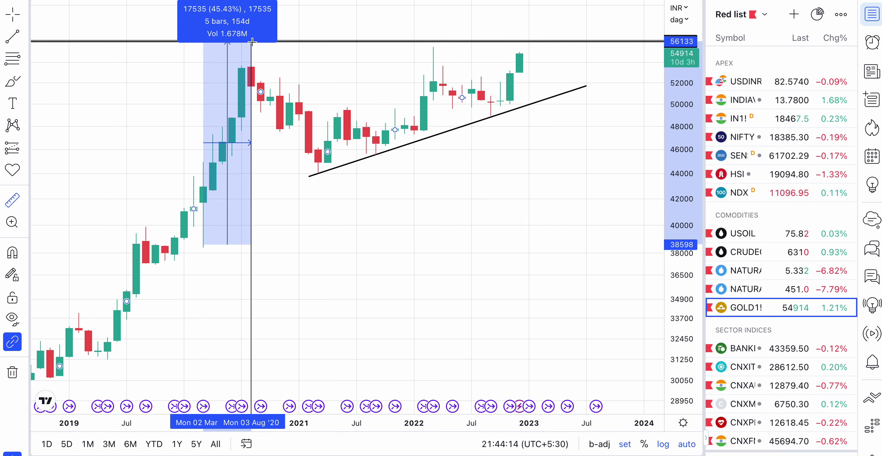
{"action": "left_click", "coordinate": [254, 47]}
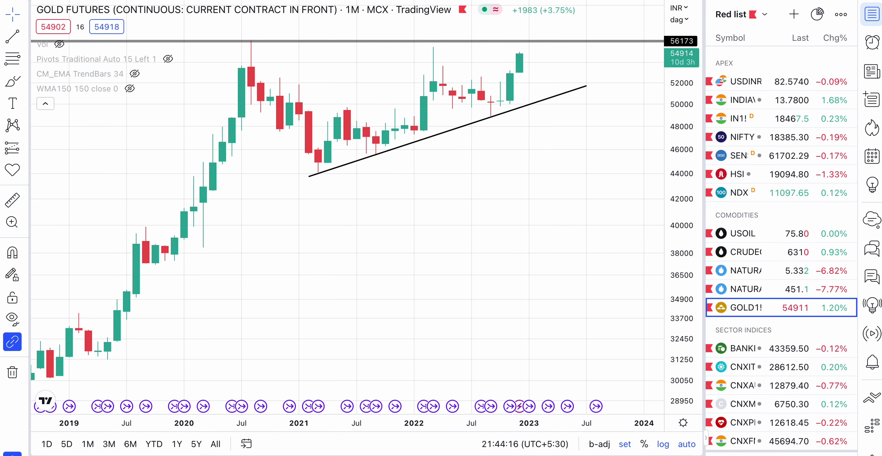
Switch the chart interval to weekly (1W) and pan back across 2019–2020.
{"action": "type", "text": "1w"}
{"action": "key", "text": "Return"}
{"action": "scroll", "coordinate": [379, 187], "scroll_direction": "down", "scroll_amount": 5}
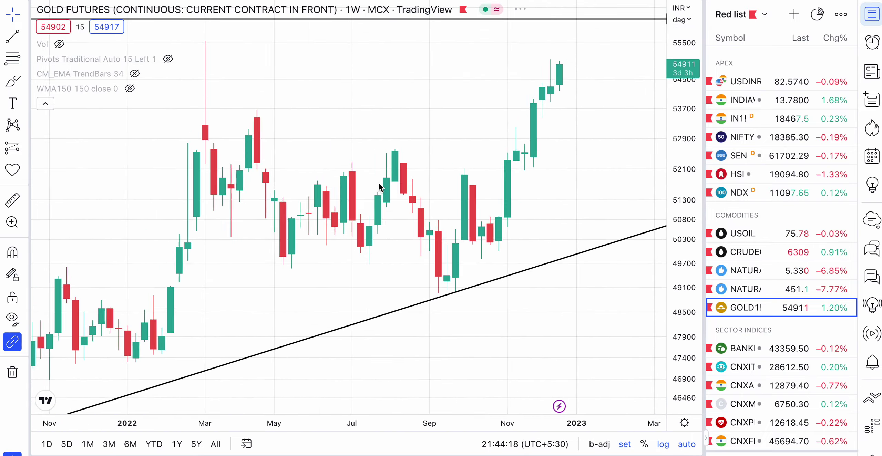
{"action": "scroll", "coordinate": [378, 188], "scroll_direction": "left", "scroll_amount": 5}
{"action": "scroll", "coordinate": [379, 187], "scroll_direction": "down", "scroll_amount": 3}
{"action": "scroll", "coordinate": [378, 187], "scroll_direction": "up", "scroll_amount": 5}
{"action": "scroll", "coordinate": [379, 187], "scroll_direction": "right", "scroll_amount": 5}
{"action": "scroll", "coordinate": [379, 186], "scroll_direction": "down", "scroll_amount": 2}
{"action": "scroll", "coordinate": [378, 186], "scroll_direction": "left", "scroll_amount": 5}
{"action": "scroll", "coordinate": [379, 186], "scroll_direction": "up", "scroll_amount": 5}
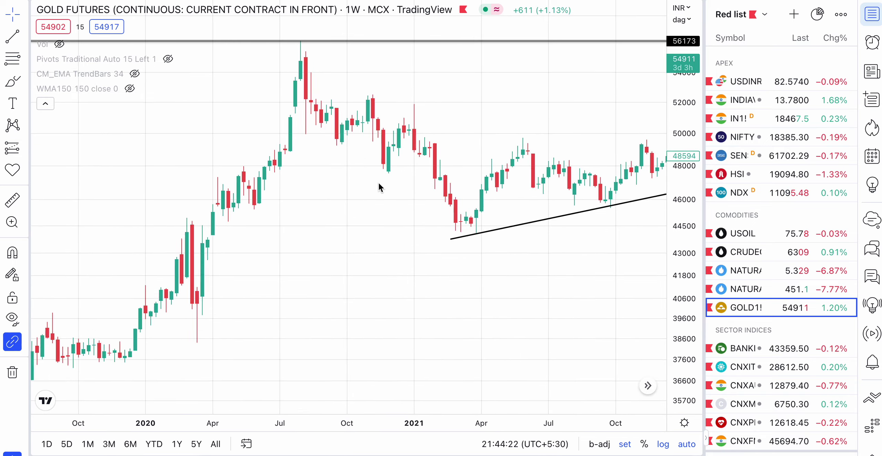
{"action": "scroll", "coordinate": [377, 182], "scroll_direction": "left", "scroll_amount": 3}
{"action": "scroll", "coordinate": [378, 182], "scroll_direction": "up", "scroll_amount": 1}
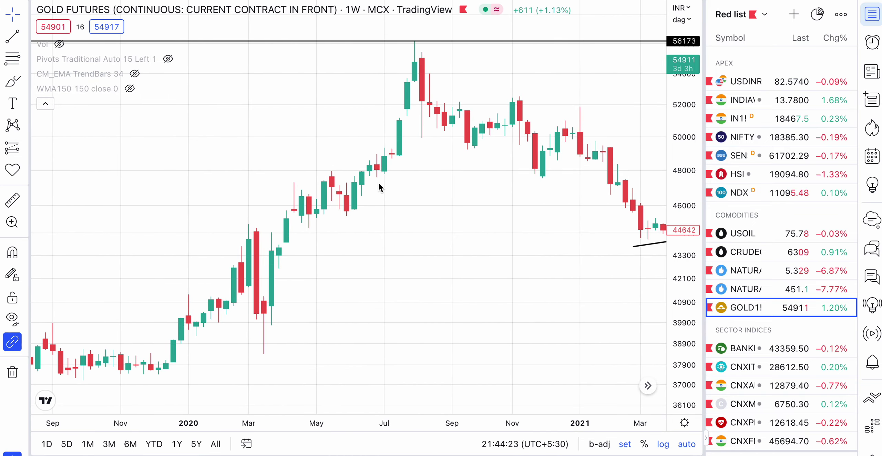
Measure the March–August 2020 price rise, then review the weekly chart through 2022.
{"action": "left_click", "coordinate": [263, 352], "text": "shift"}
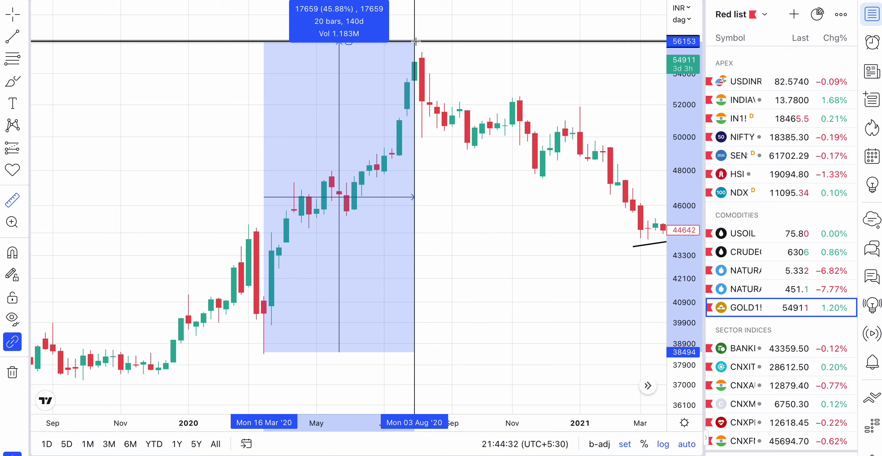
{"action": "key", "text": "Escape"}
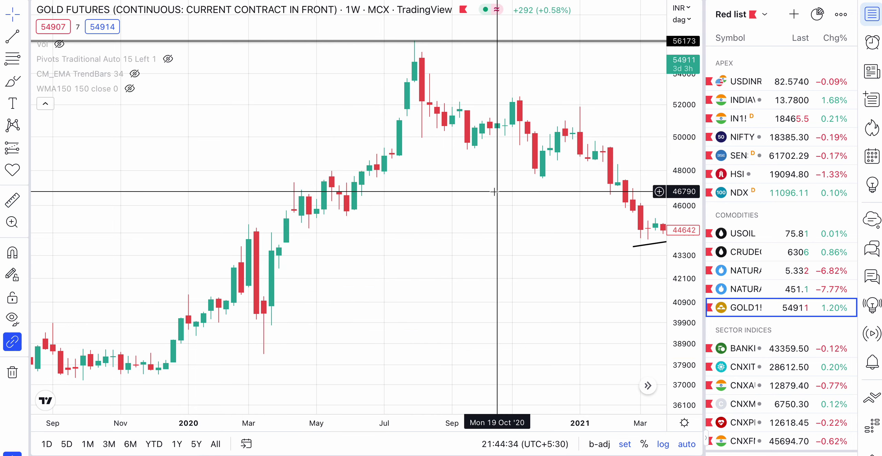
{"action": "scroll", "coordinate": [495, 192], "scroll_direction": "right", "scroll_amount": 5}
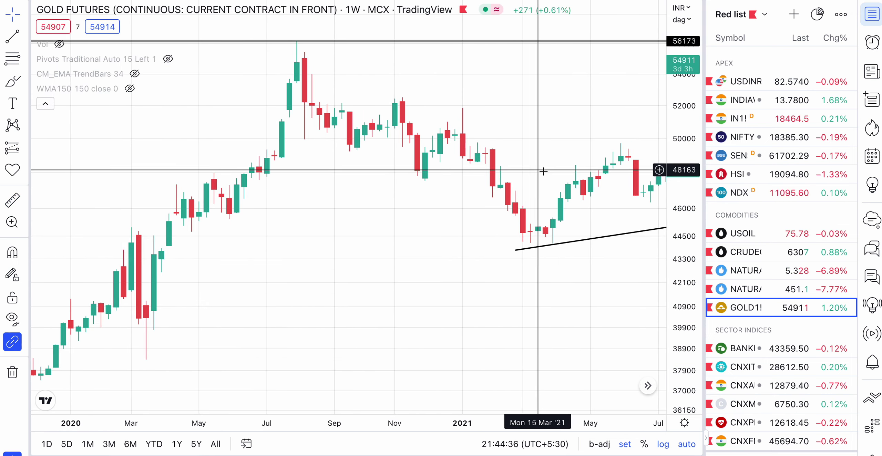
{"action": "scroll", "coordinate": [518, 137], "scroll_direction": "right", "scroll_amount": 2}
{"action": "scroll", "coordinate": [520, 138], "scroll_direction": "down", "scroll_amount": 10}
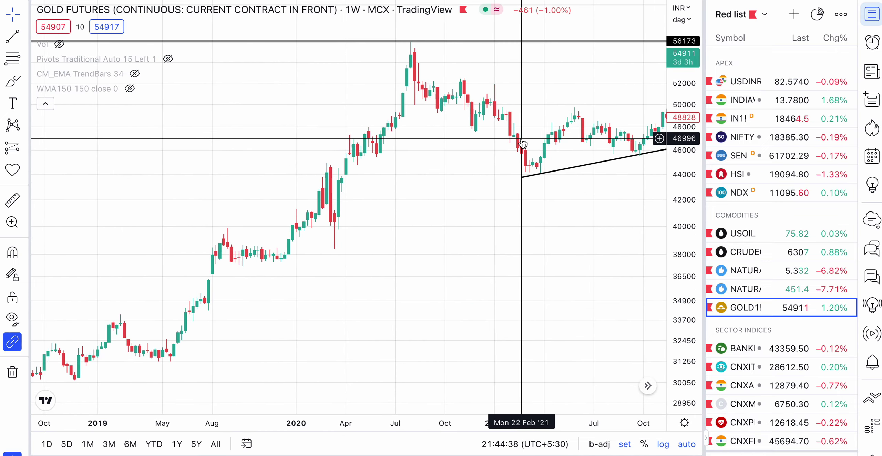
{"action": "scroll", "coordinate": [521, 139], "scroll_direction": "right", "scroll_amount": 5}
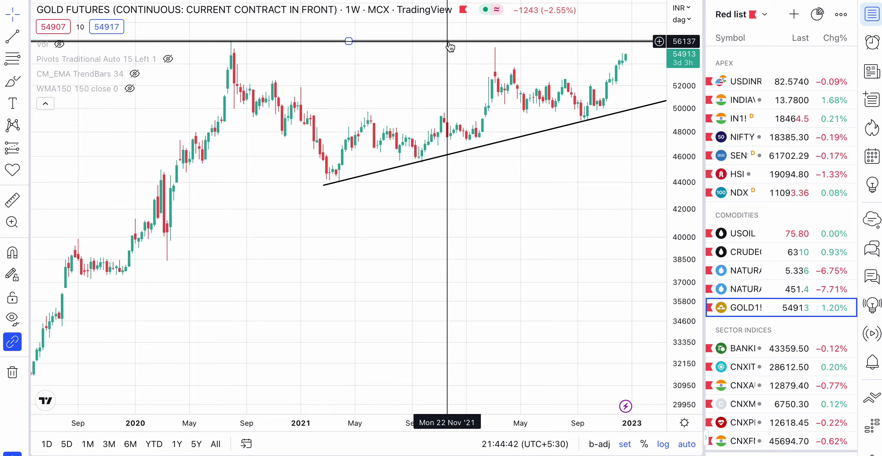
{"action": "scroll", "coordinate": [476, 88], "scroll_direction": "up", "scroll_amount": 5}
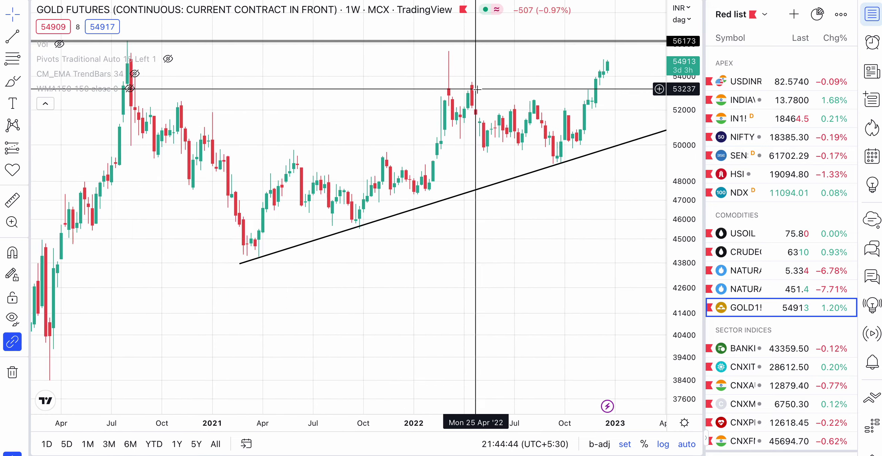
{"action": "scroll", "coordinate": [476, 89], "scroll_direction": "down", "scroll_amount": 5}
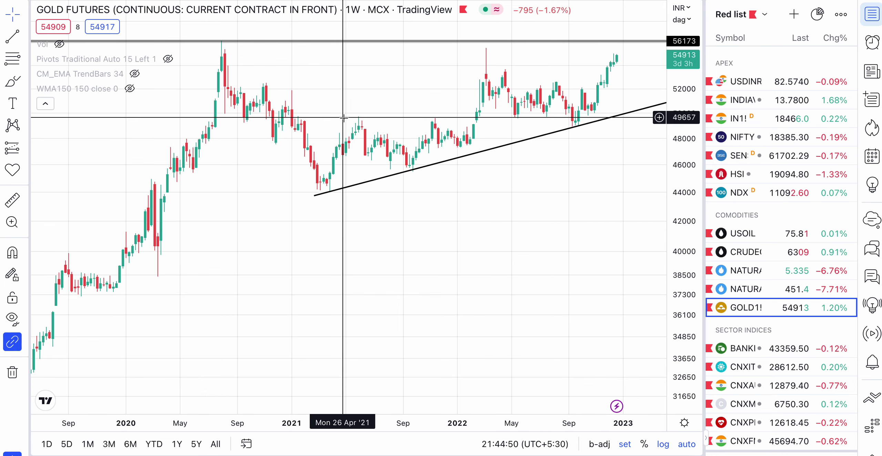
{"action": "scroll", "coordinate": [482, 198], "scroll_direction": "up", "scroll_amount": 5}
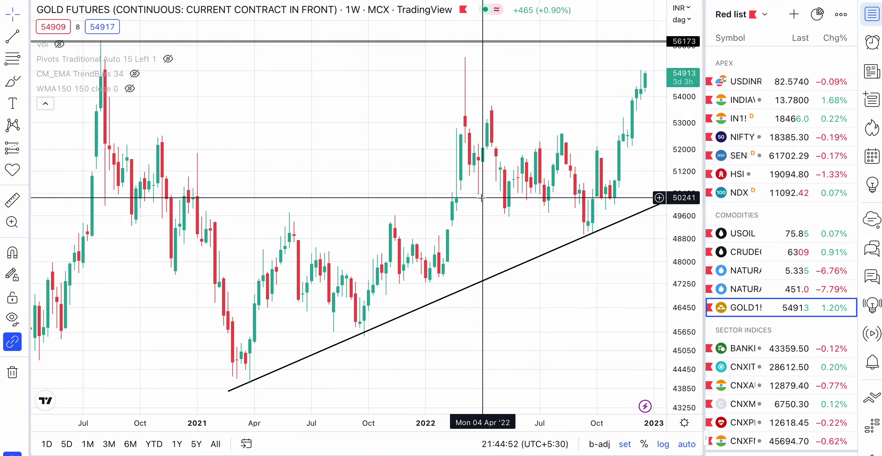
{"action": "scroll", "coordinate": [482, 198], "scroll_direction": "up", "scroll_amount": 3}
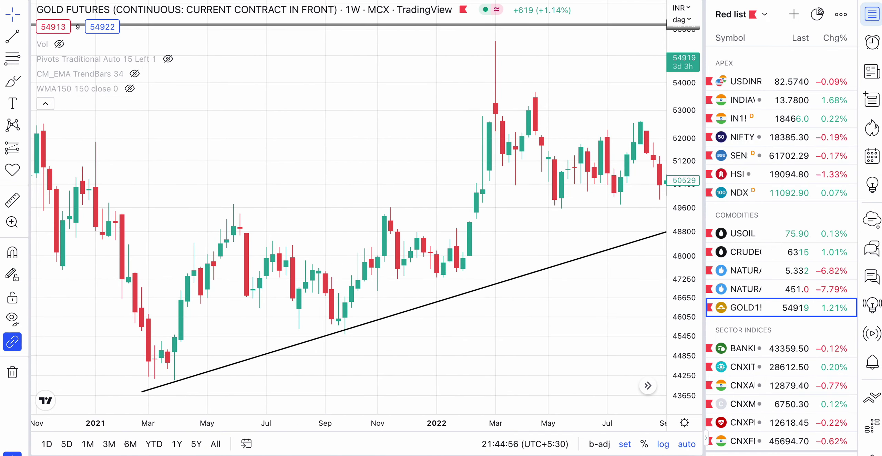
Draw a horizontal line from the May 2021 high to the mid-2022 retest.
{"action": "left_click", "coordinate": [227, 207]}
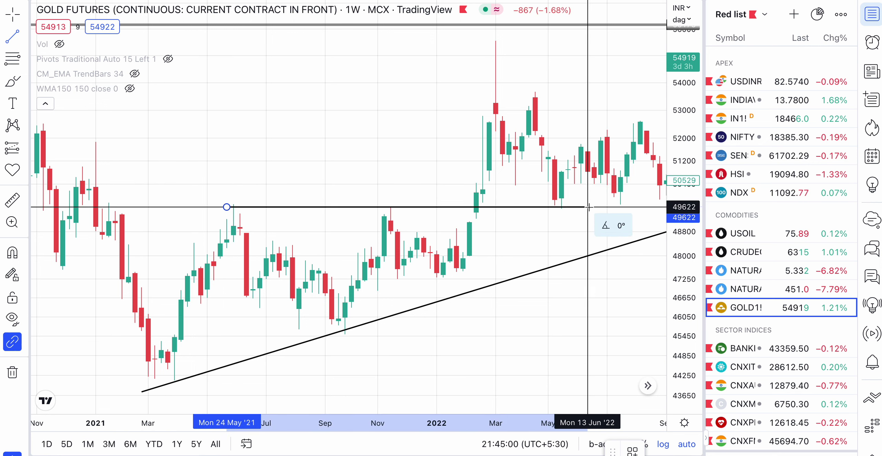
{"action": "left_click", "coordinate": [588, 207]}
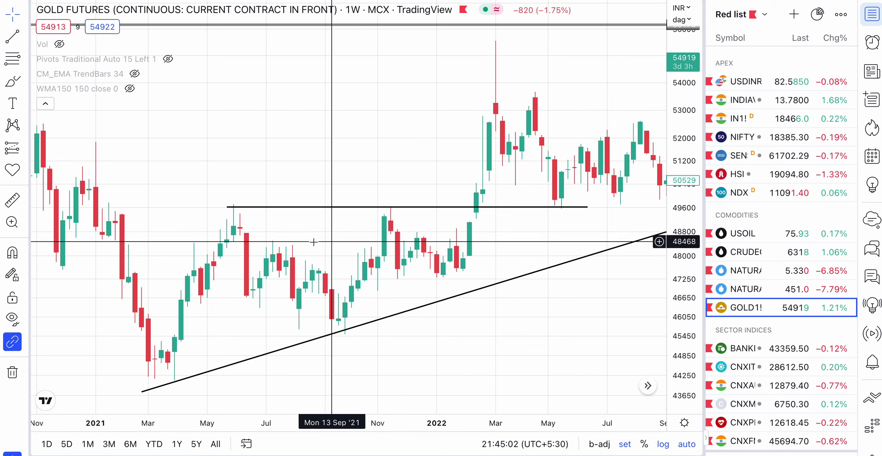
{"action": "scroll", "coordinate": [339, 298], "scroll_direction": "down", "scroll_amount": 1}
{"action": "scroll", "coordinate": [339, 298], "scroll_direction": "up", "scroll_amount": 1}
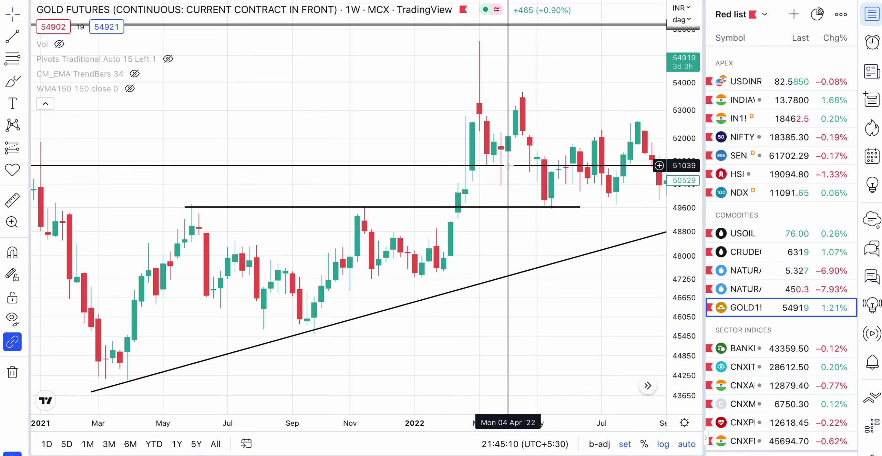
Scroll back to early 2021 and select the horizontal breakout line.
{"action": "scroll", "coordinate": [508, 168], "scroll_direction": "right", "scroll_amount": 3}
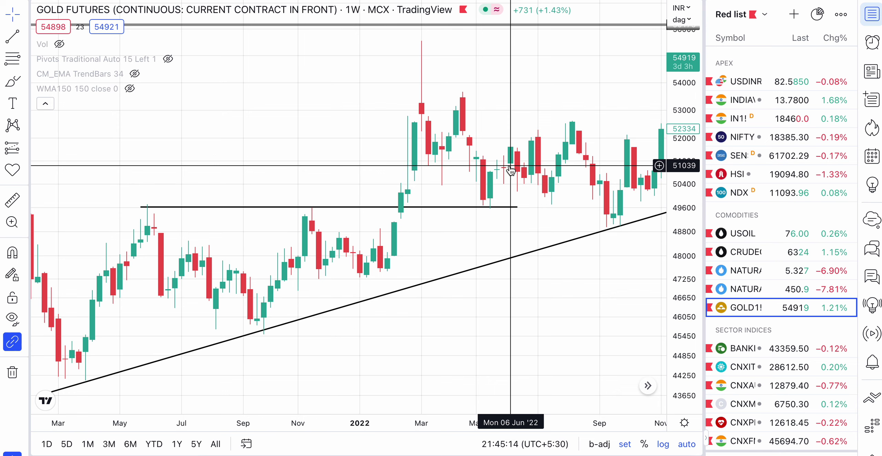
{"action": "scroll", "coordinate": [510, 170], "scroll_direction": "right", "scroll_amount": 3}
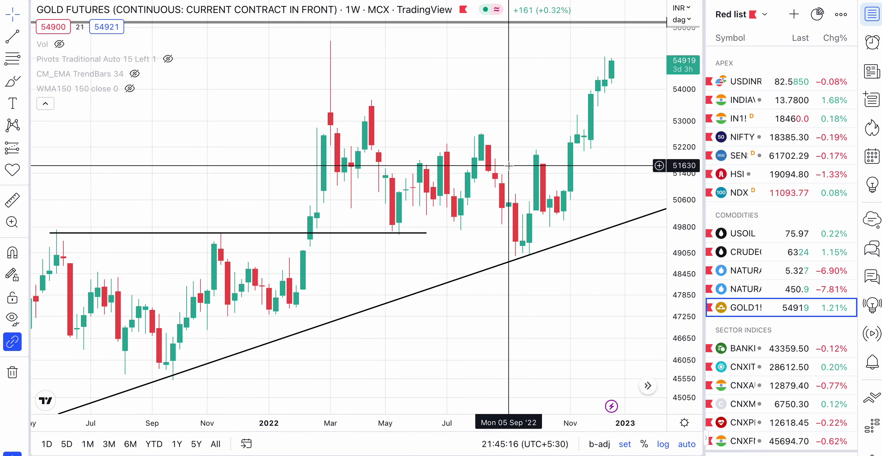
{"action": "scroll", "coordinate": [509, 167], "scroll_direction": "left", "scroll_amount": 5}
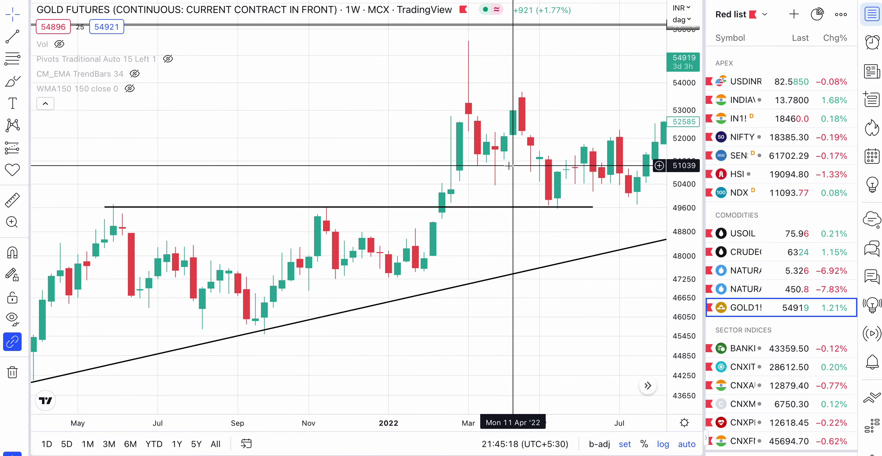
{"action": "scroll", "coordinate": [503, 169], "scroll_direction": "left", "scroll_amount": 2}
{"action": "left_click", "coordinate": [162, 207]}
Adjust the horizontal breakout line so it sits flat on the highs at about 49666.
{"action": "left_click_drag", "start_coordinate": [163, 210], "coordinate": [163, 211]}
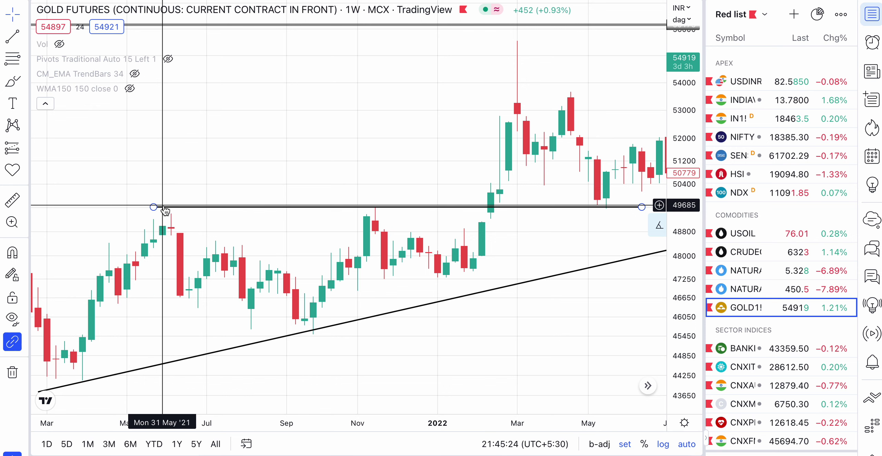
{"action": "scroll", "coordinate": [155, 207], "scroll_direction": "left", "scroll_amount": 10}
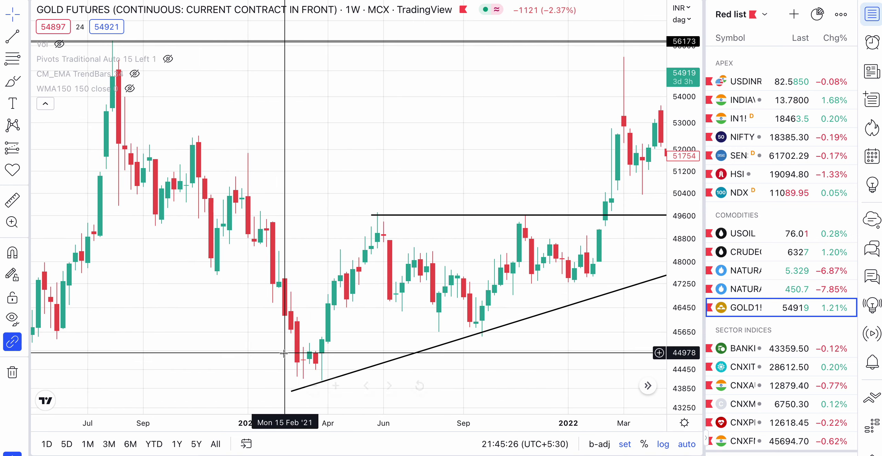
{"action": "scroll", "coordinate": [350, 309], "scroll_direction": "down", "scroll_amount": 3}
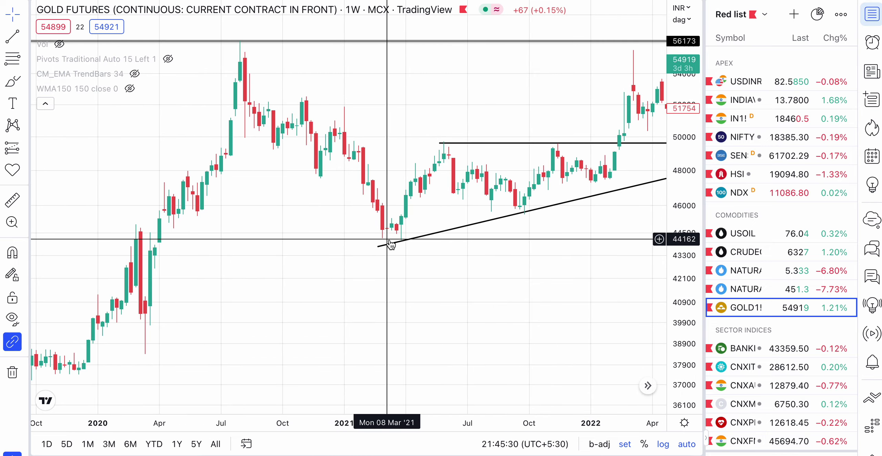
{"action": "scroll", "coordinate": [390, 244], "scroll_direction": "up", "scroll_amount": 3}
{"action": "left_click", "coordinate": [334, 214]}
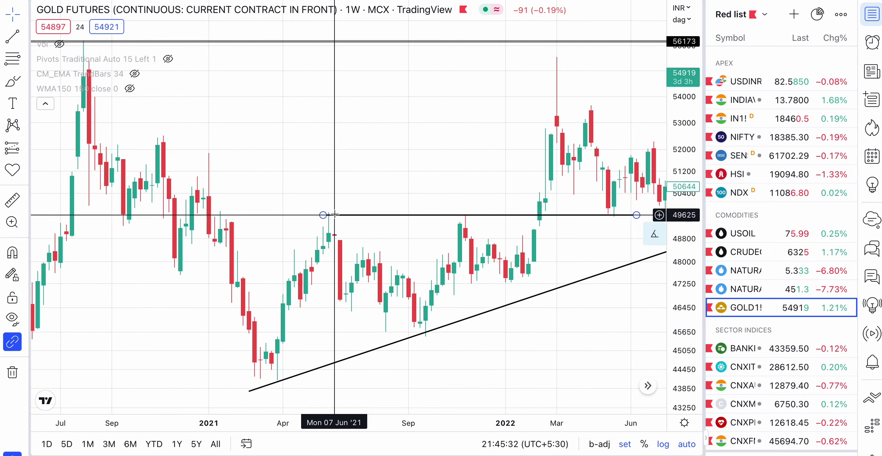
{"action": "left_click_drag", "start_coordinate": [350, 213], "coordinate": [350, 214]}
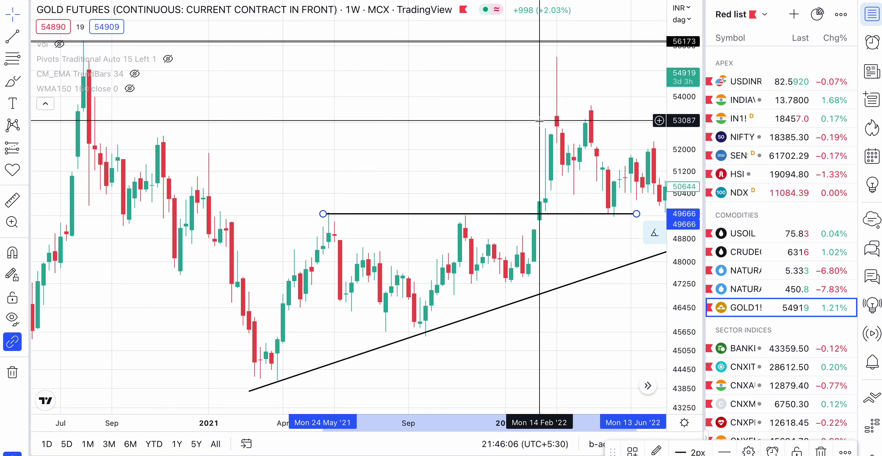
{"action": "scroll", "coordinate": [551, 55], "scroll_direction": "right", "scroll_amount": 5}
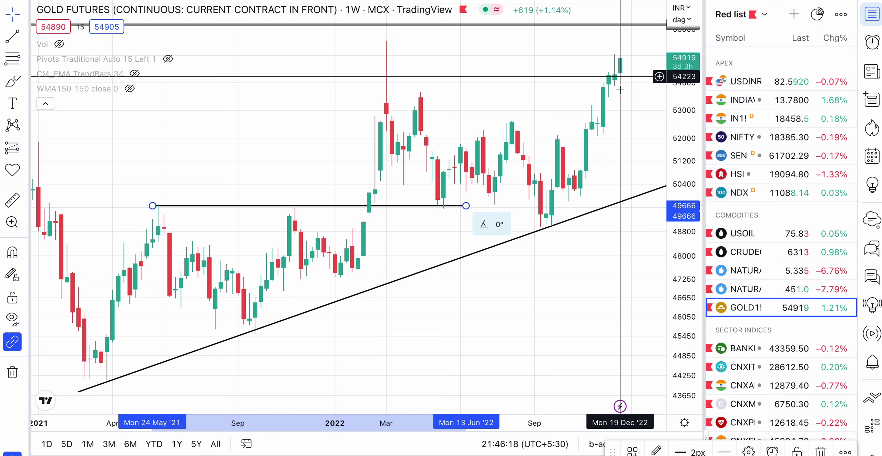
{"action": "scroll", "coordinate": [607, 146], "scroll_direction": "up", "scroll_amount": 5}
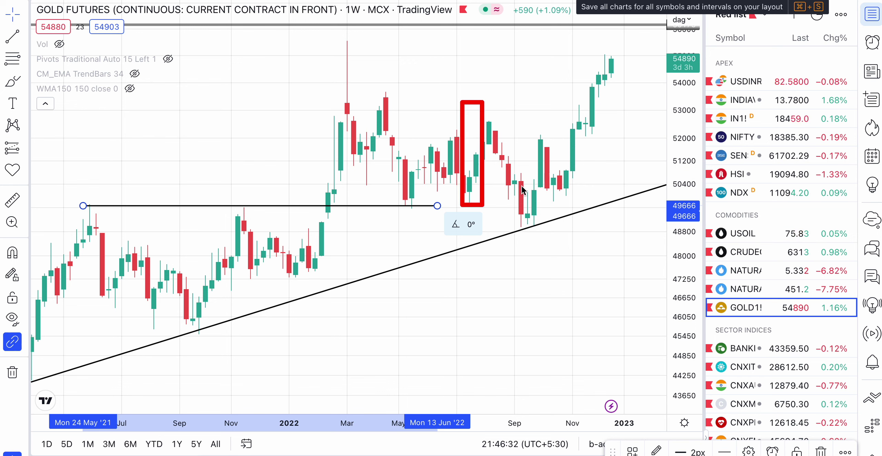
Deselect the breakout line, zoom into recent weeks, and anchor a trend line at the Apr '22 high.
{"action": "left_click_drag", "start_coordinate": [537, 245], "coordinate": [566, 212]}
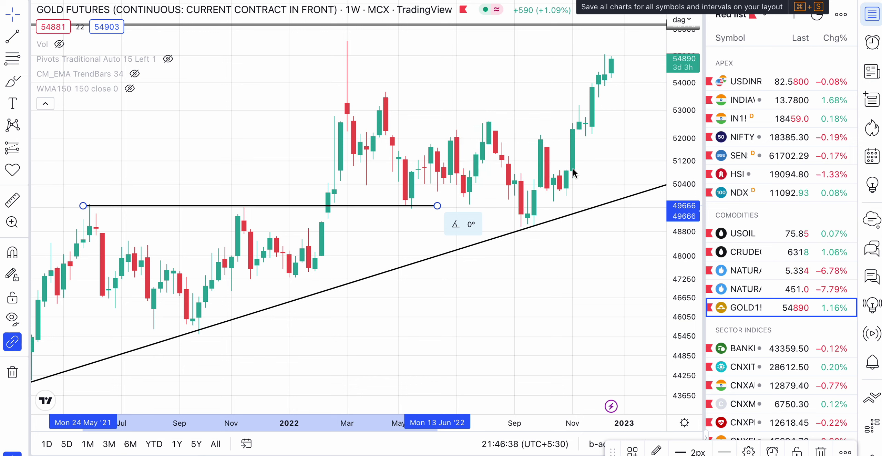
{"action": "left_click_drag", "start_coordinate": [563, 205], "coordinate": [626, 46]}
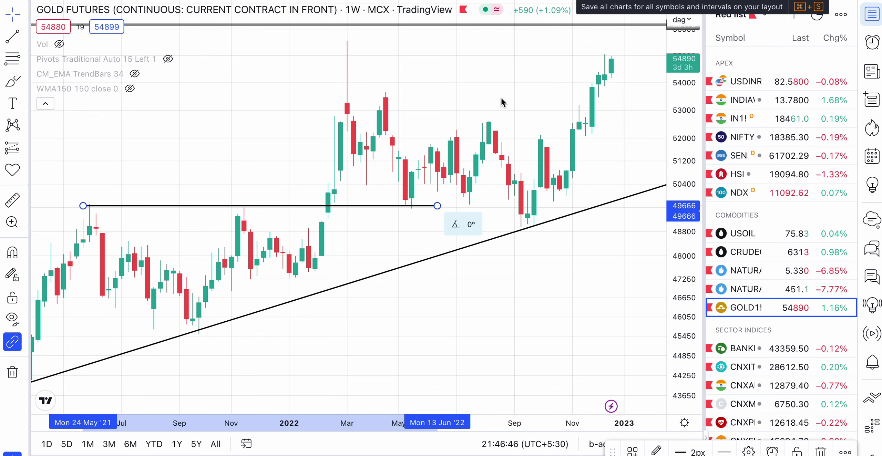
{"action": "left_click", "coordinate": [557, 251]}
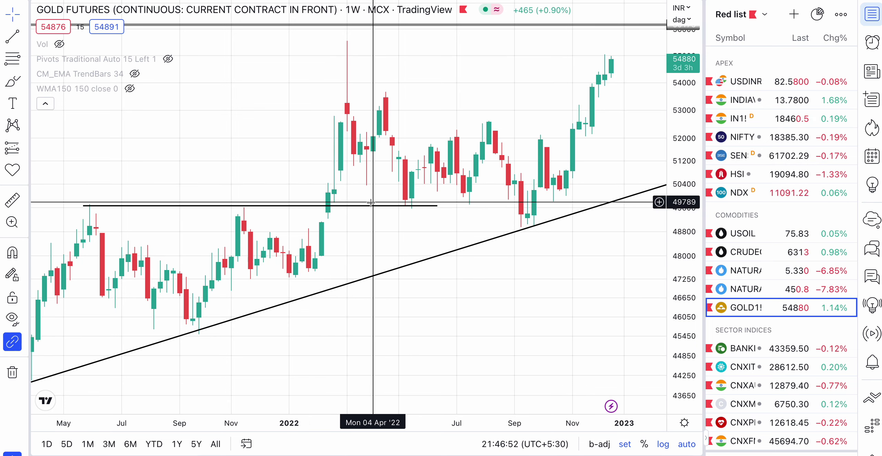
{"action": "scroll", "coordinate": [431, 257], "scroll_direction": "up", "scroll_amount": 2}
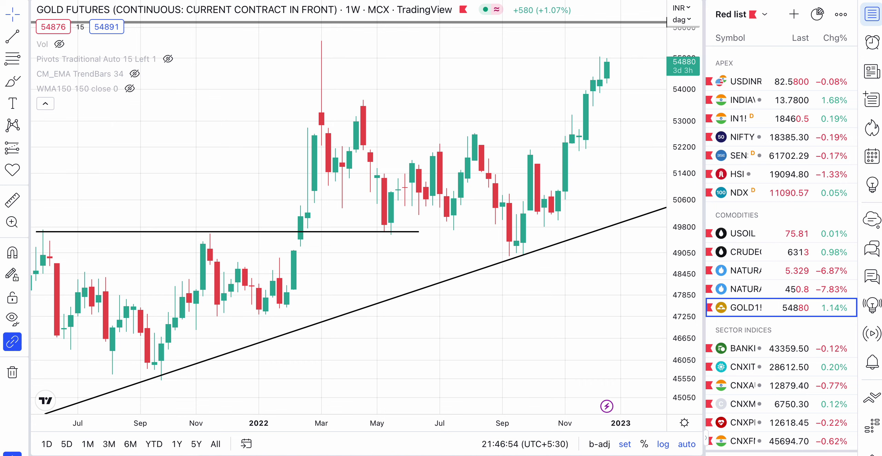
{"action": "left_click", "coordinate": [363, 97]}
Finish the falling trend line near January 2023 and close its settings with Ok.
{"action": "double_click", "coordinate": [648, 183]}
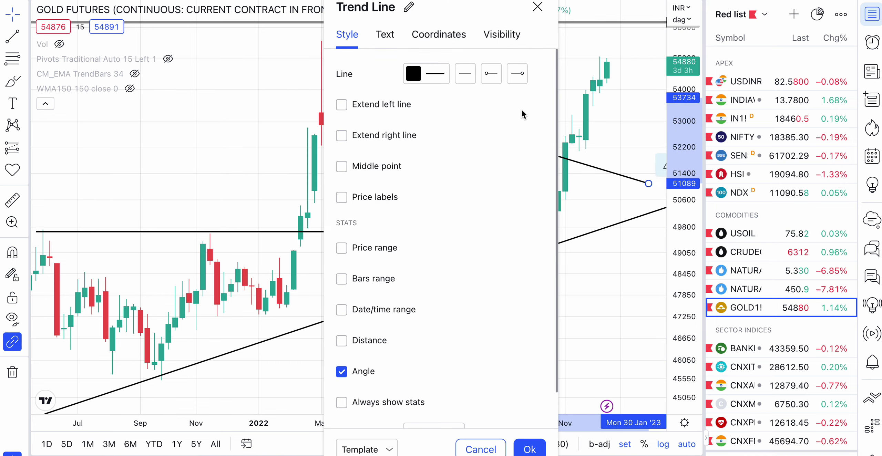
{"action": "left_click", "coordinate": [607, 129]}
{"action": "left_click_drag", "start_coordinate": [604, 132], "coordinate": [512, 173]}
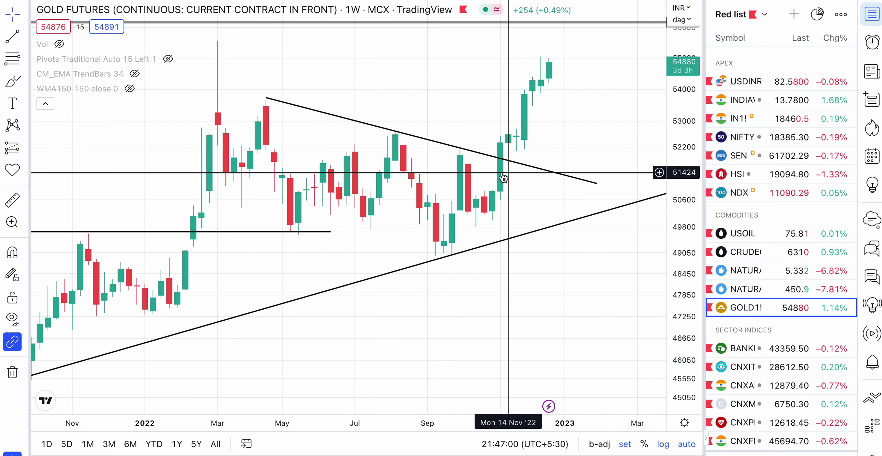
Show the volume bars, select the horizontal breakout line, then hide volume again.
{"action": "mouse_move", "coordinate": [101, 71]}
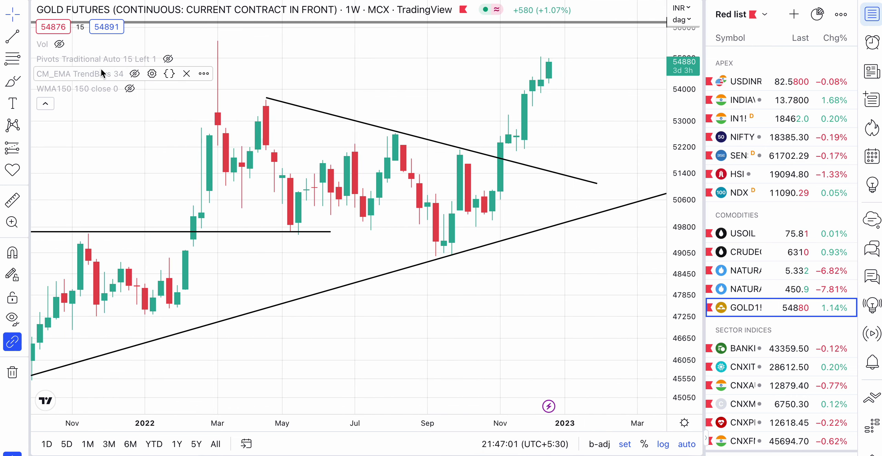
{"action": "left_click", "coordinate": [60, 44]}
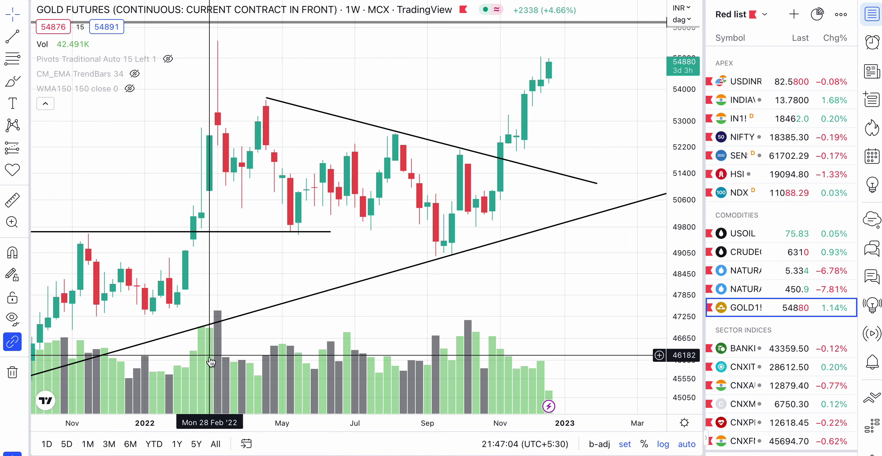
{"action": "scroll", "coordinate": [213, 297], "scroll_direction": "left", "scroll_amount": 3}
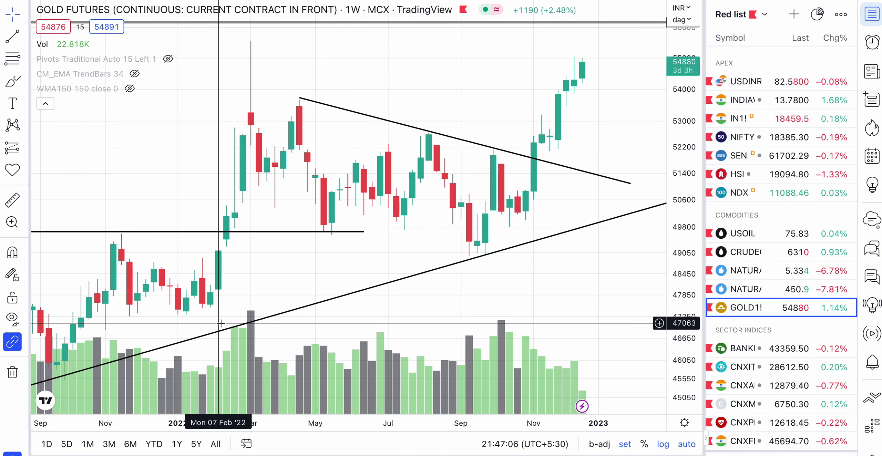
{"action": "left_click", "coordinate": [226, 233]}
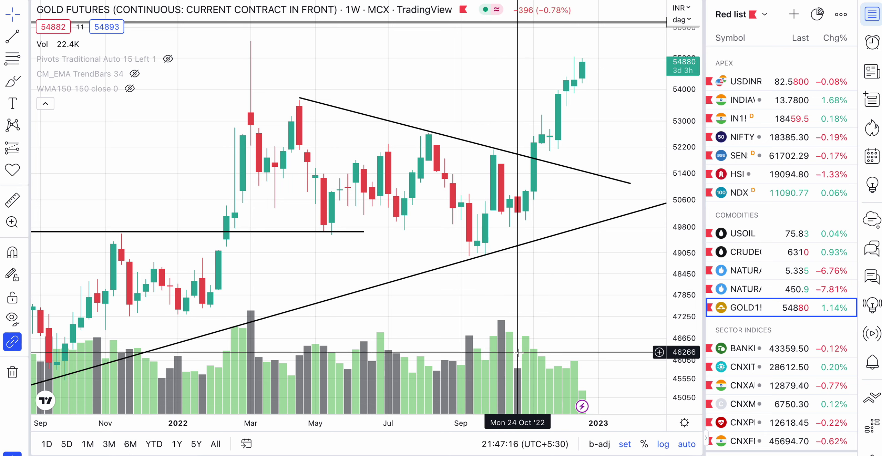
{"action": "scroll", "coordinate": [550, 148], "scroll_direction": "up", "scroll_amount": 3}
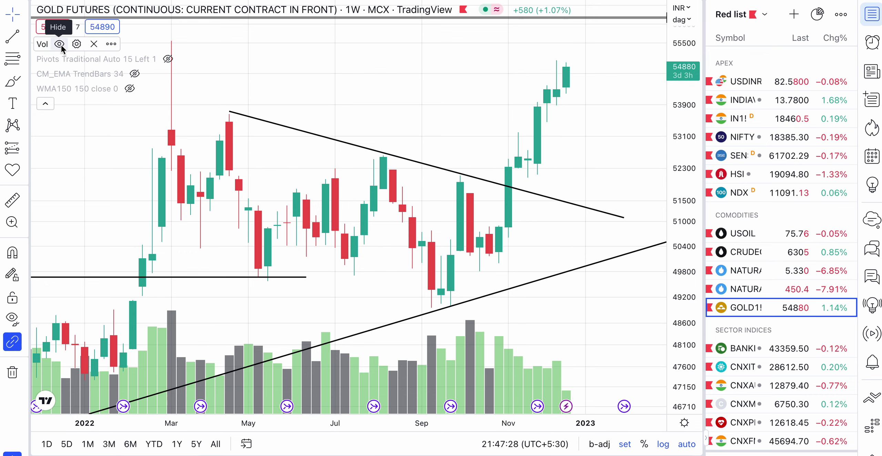
{"action": "left_click", "coordinate": [59, 44]}
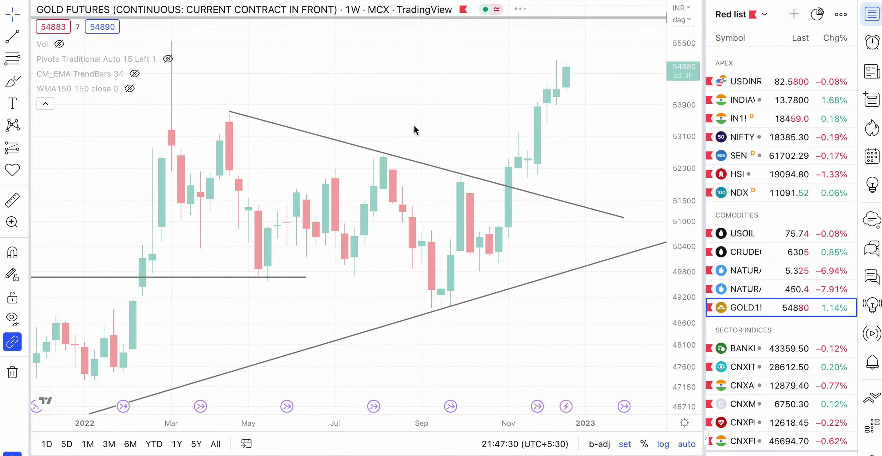
Switch the chart interval to daily (1D) and frame the recent months.
{"action": "key", "text": "1"}
{"action": "key", "text": "d"}
{"action": "key", "text": "Return"}
{"action": "scroll", "coordinate": [460, 238], "scroll_direction": "down", "scroll_amount": 6}
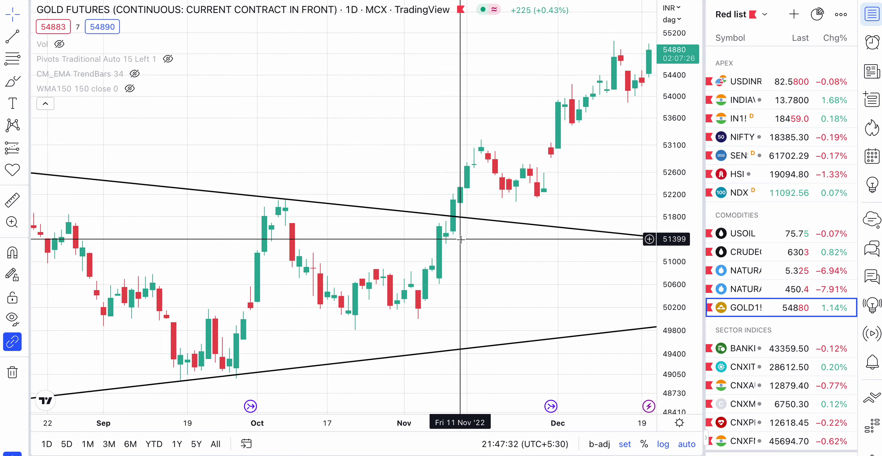
{"action": "scroll", "coordinate": [459, 240], "scroll_direction": "right", "scroll_amount": 6}
{"action": "scroll", "coordinate": [430, 238], "scroll_direction": "down", "scroll_amount": 6}
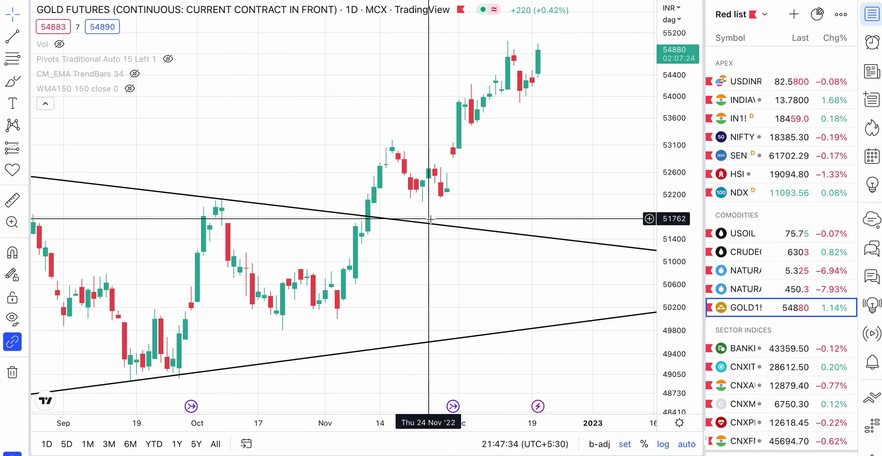
{"action": "scroll", "coordinate": [431, 218], "scroll_direction": "right", "scroll_amount": 3}
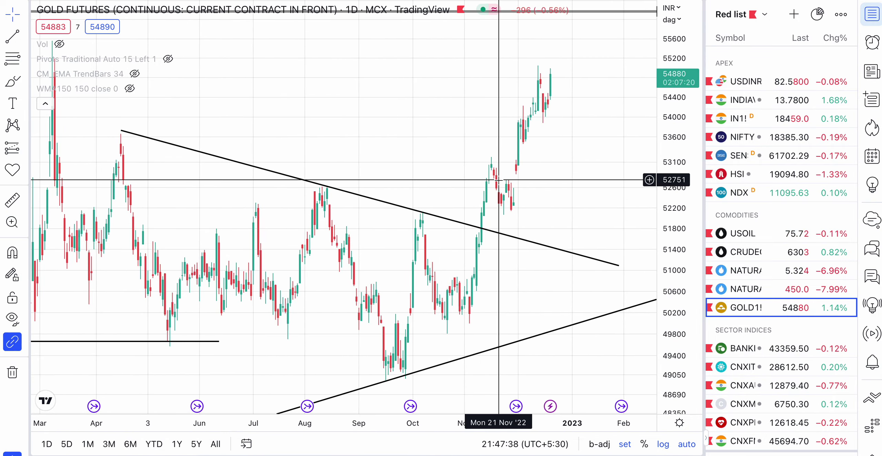
{"action": "scroll", "coordinate": [496, 180], "scroll_direction": "up", "scroll_amount": 2}
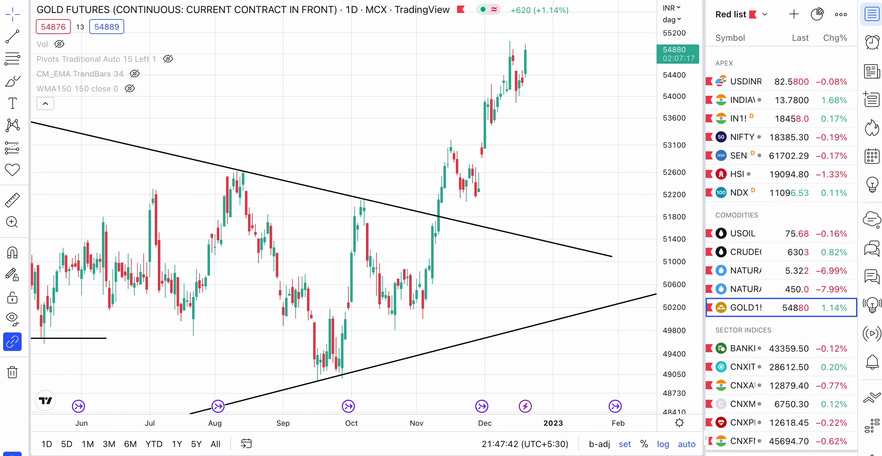
{"action": "key", "text": "alt+t"}
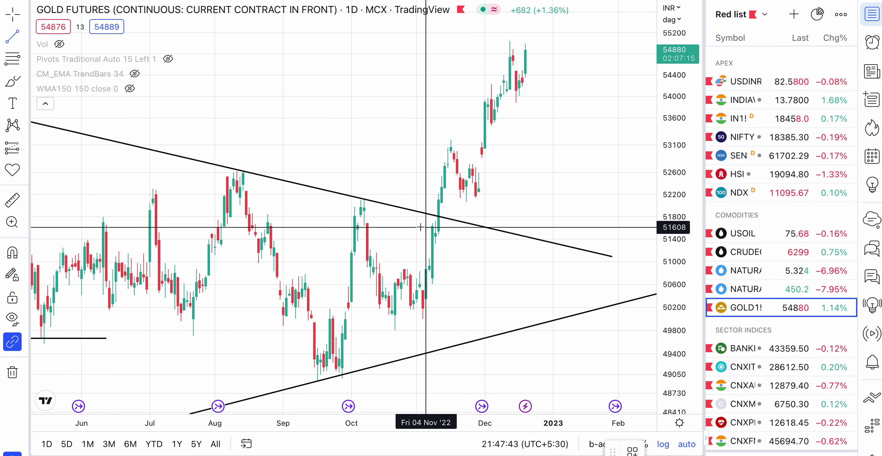
Draw a flat line near 52051 from the late-September high to the late-November retest lows.
{"action": "left_click", "coordinate": [342, 201]}
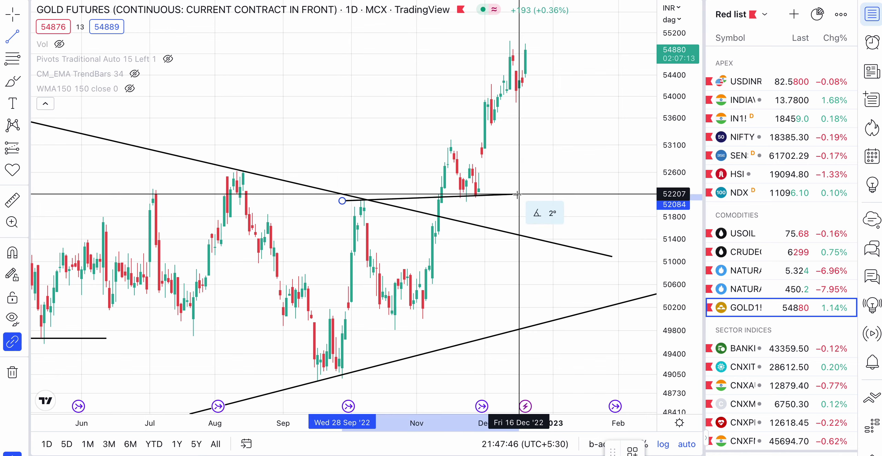
{"action": "left_click", "coordinate": [538, 201]}
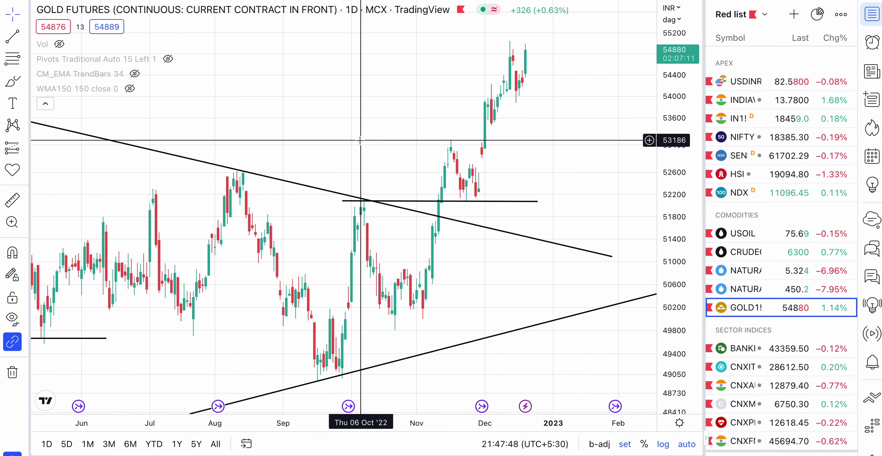
{"action": "scroll", "coordinate": [358, 142], "scroll_direction": "up", "scroll_amount": 5}
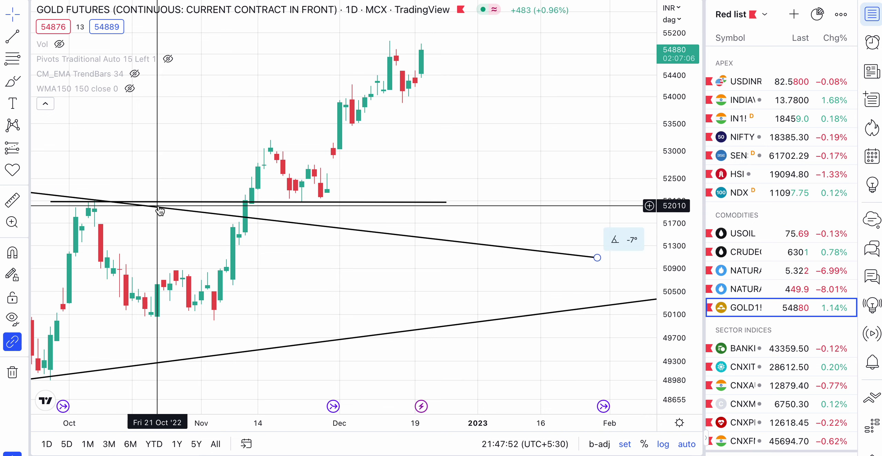
{"action": "scroll", "coordinate": [156, 206], "scroll_direction": "left", "scroll_amount": 5}
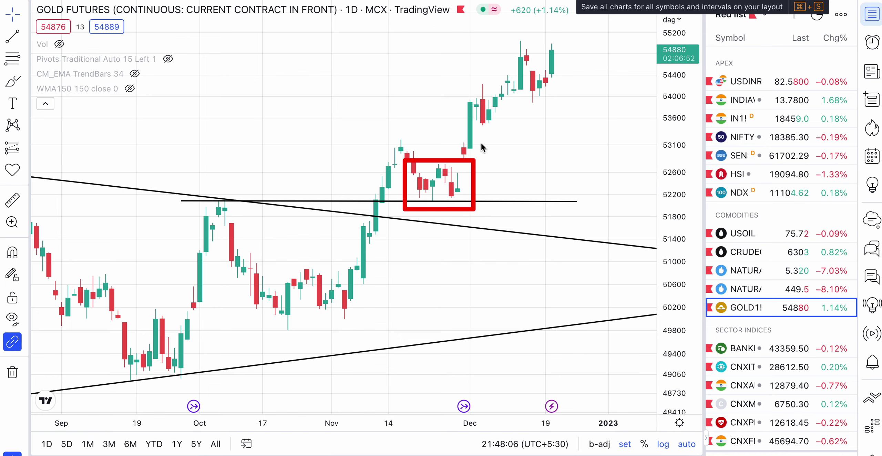
{"action": "key", "text": "ctrl+z"}
{"action": "scroll", "coordinate": [509, 99], "scroll_direction": "down", "scroll_amount": 1}
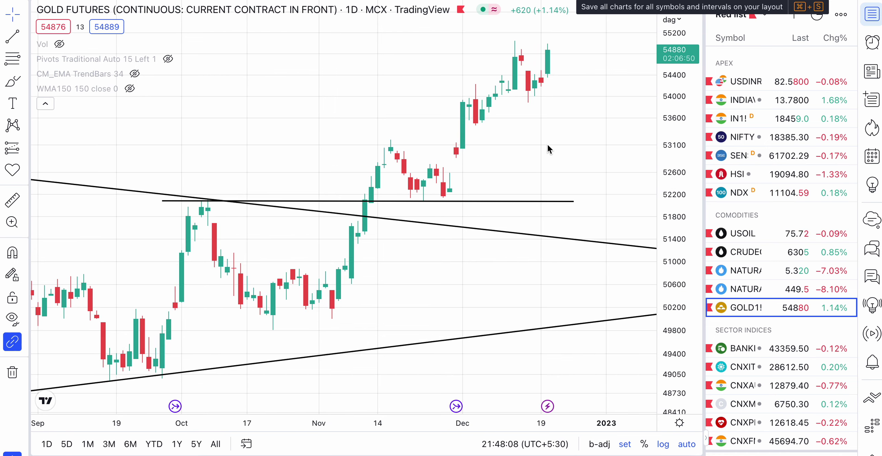
{"action": "scroll", "coordinate": [547, 144], "scroll_direction": "up", "scroll_amount": 3}
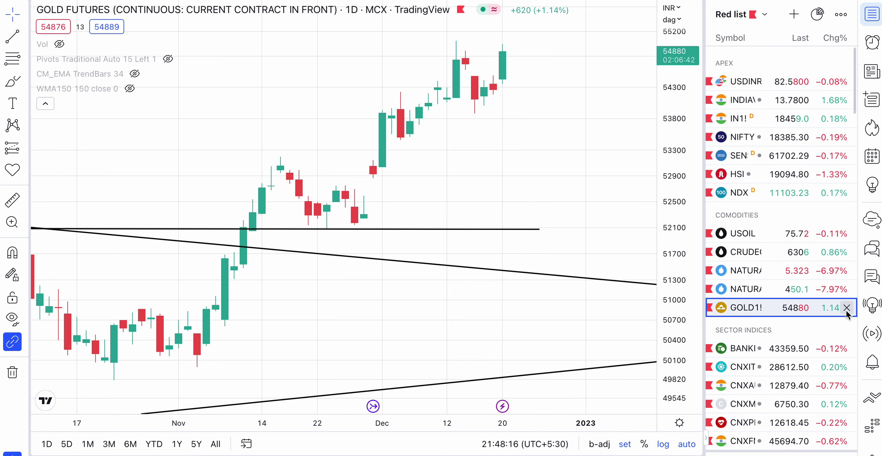
Close the watchlist and draw a flat line near 55030 from the 12 Dec high to 30 Dec.
{"action": "left_click", "coordinate": [873, 24]}
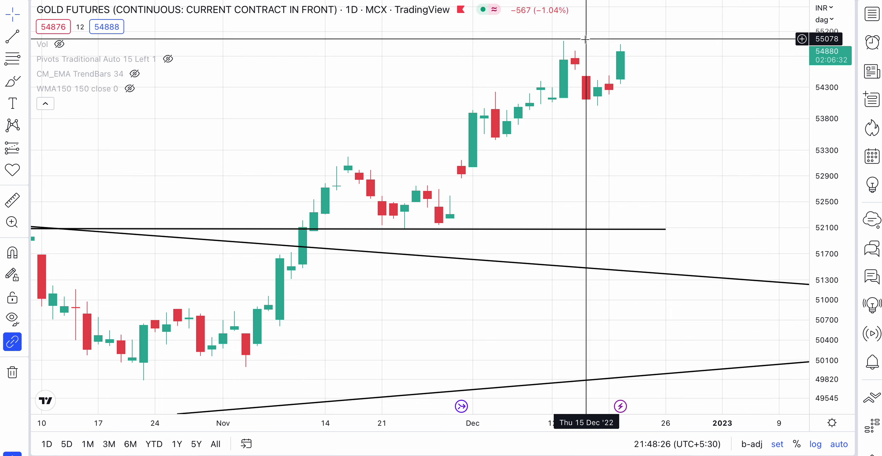
{"action": "key", "text": "alt+t"}
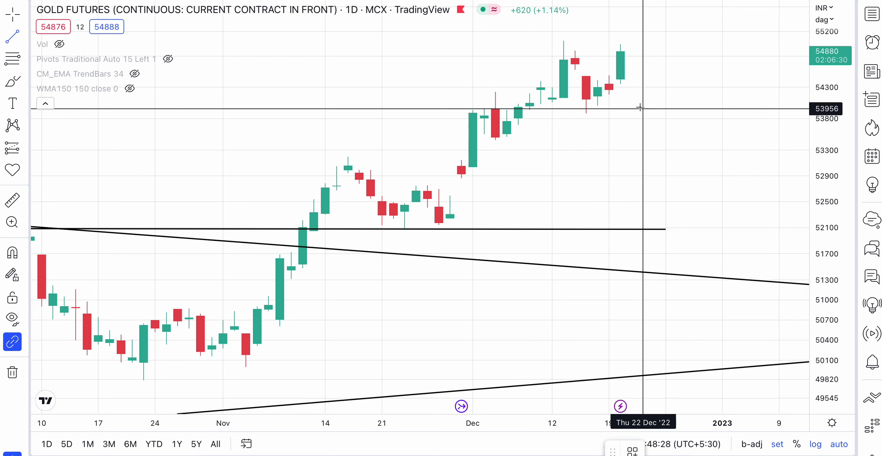
{"action": "left_click", "coordinate": [552, 42]}
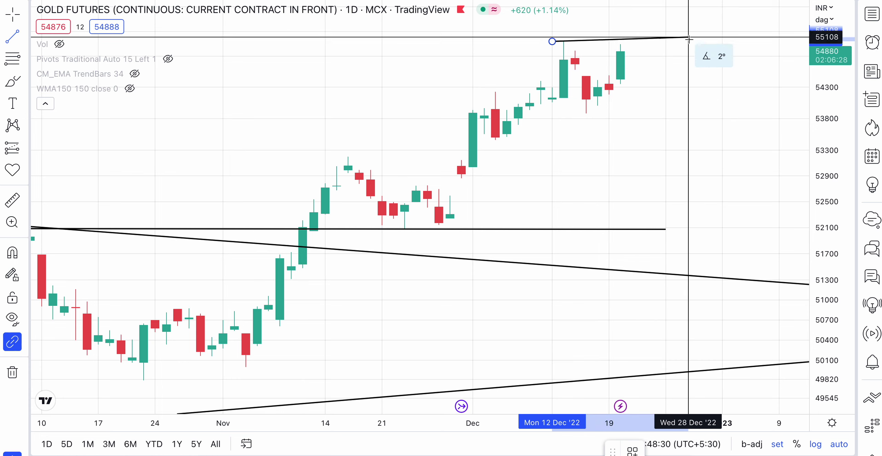
{"action": "left_click", "coordinate": [711, 42]}
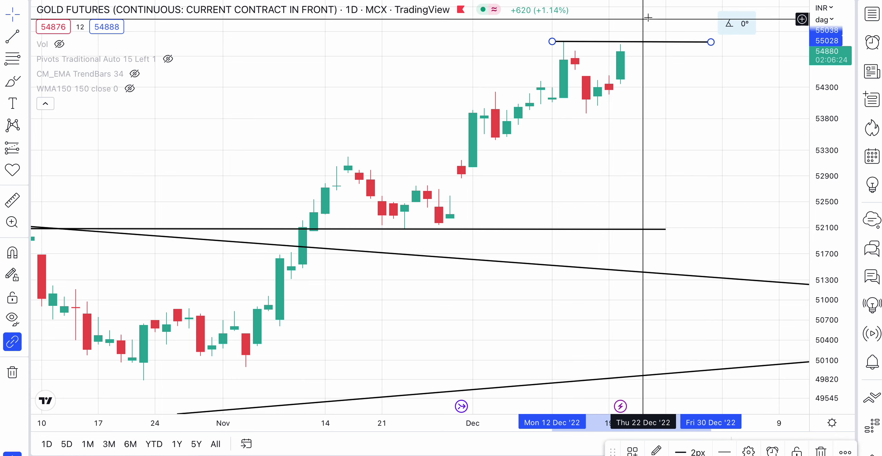
{"action": "scroll", "coordinate": [635, 56], "scroll_direction": "down", "scroll_amount": 1}
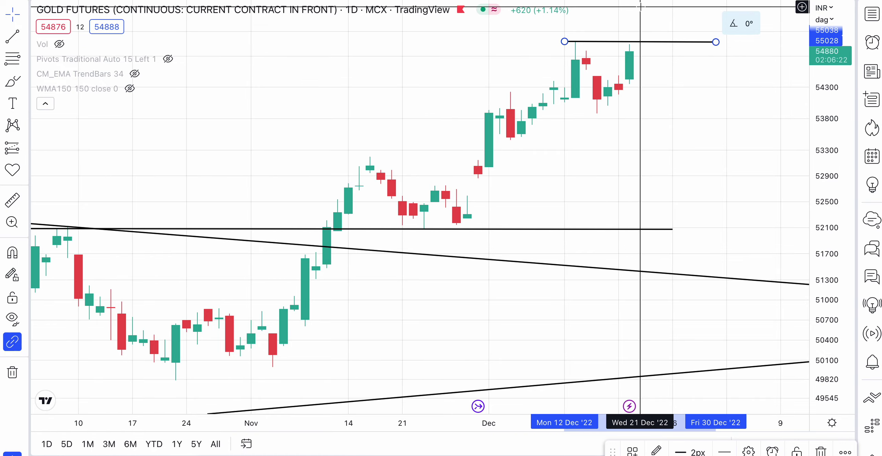
{"action": "scroll", "coordinate": [654, 120], "scroll_direction": "down", "scroll_amount": 4}
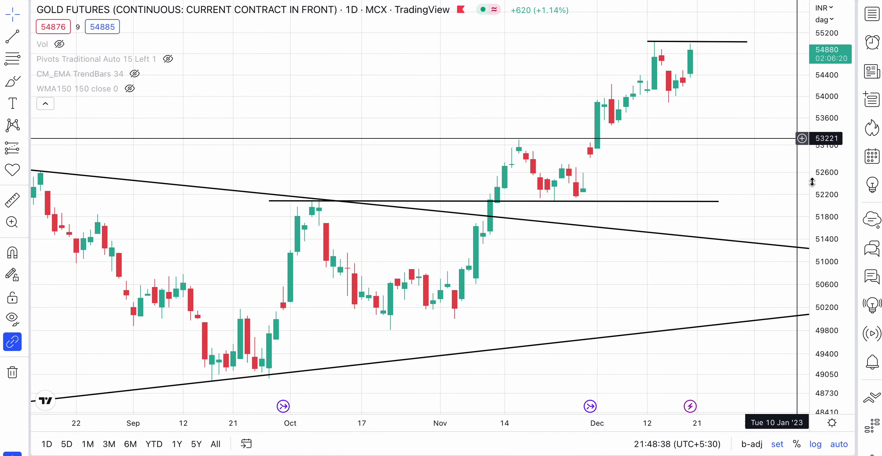
{"action": "left_click_drag", "start_coordinate": [828, 262], "coordinate": [828, 238]}
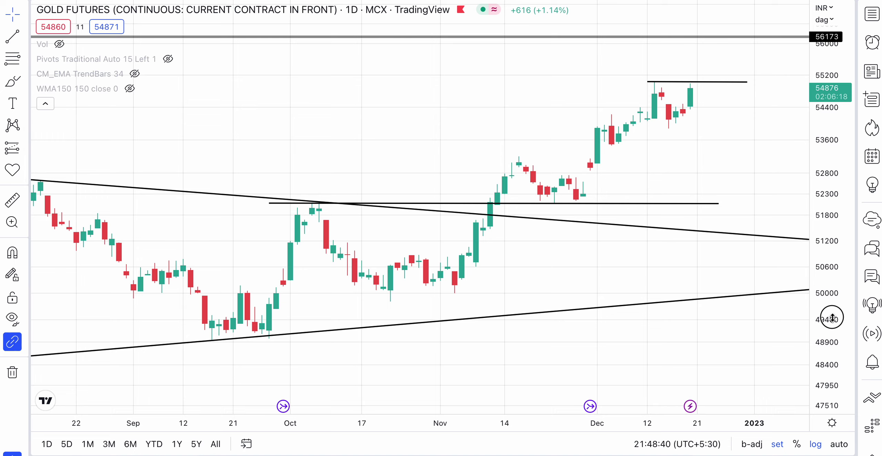
{"action": "scroll", "coordinate": [734, 52], "scroll_direction": "up", "scroll_amount": 2}
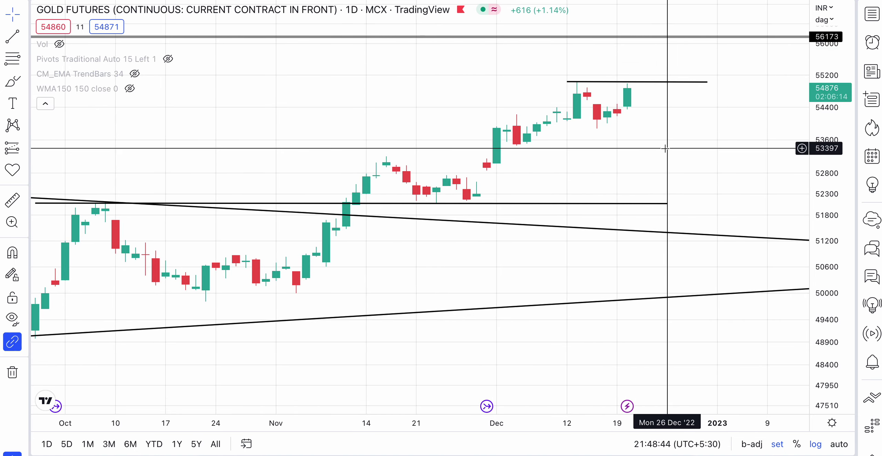
{"action": "scroll", "coordinate": [710, 110], "scroll_direction": "right", "scroll_amount": 5}
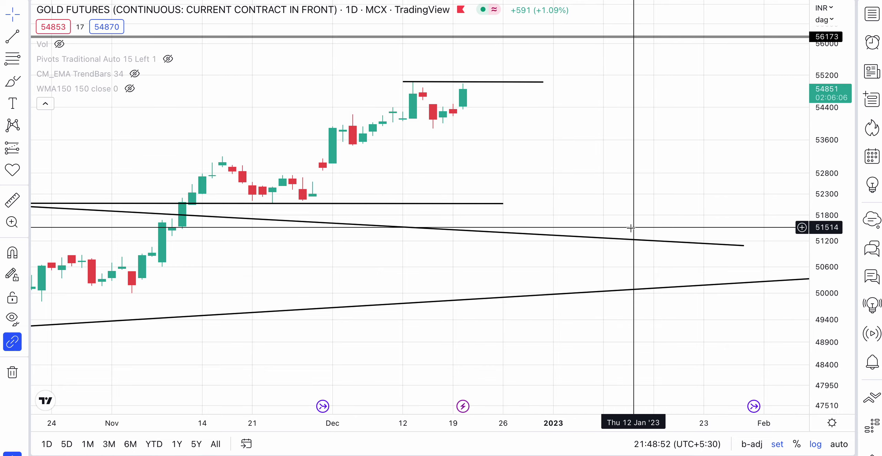
{"action": "scroll", "coordinate": [630, 228], "scroll_direction": "down", "scroll_amount": 5}
{"action": "scroll", "coordinate": [632, 233], "scroll_direction": "down", "scroll_amount": 2}
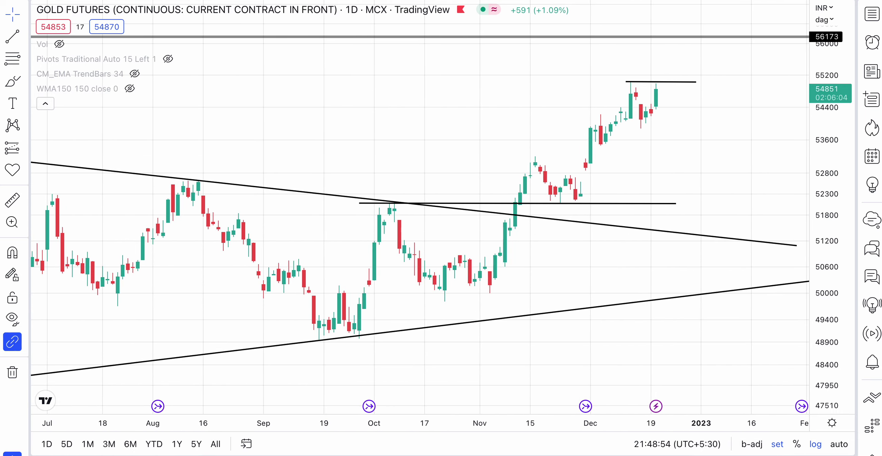
{"action": "type", "text": "1w"}
{"action": "key", "text": "Return"}
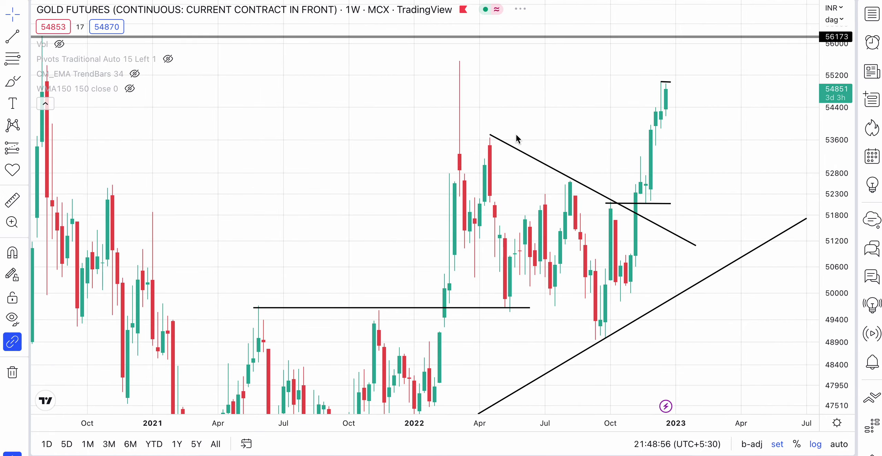
{"action": "scroll", "coordinate": [516, 135], "scroll_direction": "up", "scroll_amount": 5}
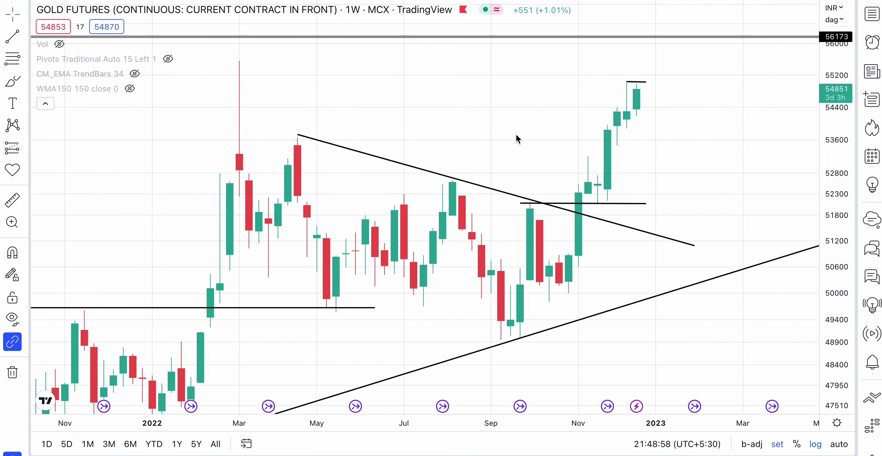
{"action": "scroll", "coordinate": [516, 138], "scroll_direction": "up", "scroll_amount": 1}
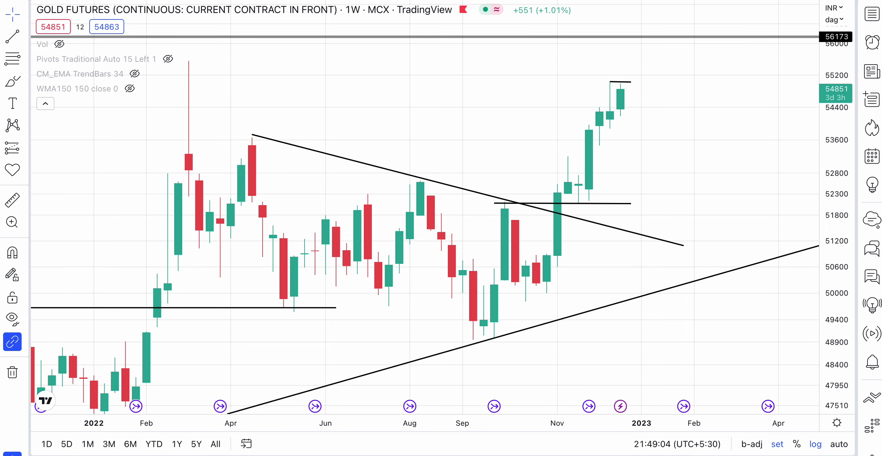
{"action": "type", "text": "1D"}
{"action": "key", "text": "Return"}
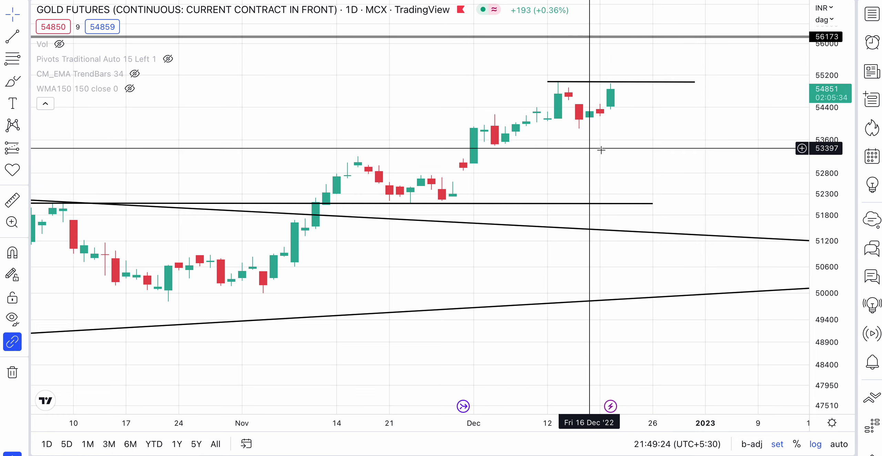
{"action": "left_click", "coordinate": [644, 82]}
{"action": "left_click", "coordinate": [622, 37]}
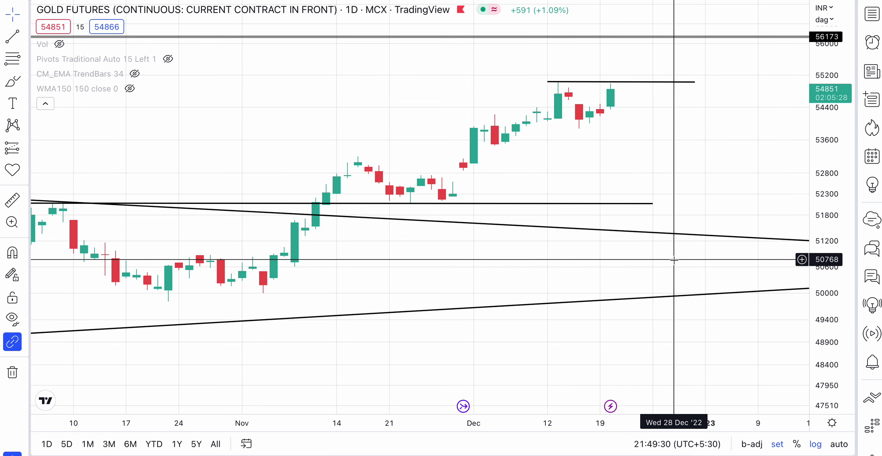
{"action": "scroll", "coordinate": [674, 260], "scroll_direction": "down", "scroll_amount": 5}
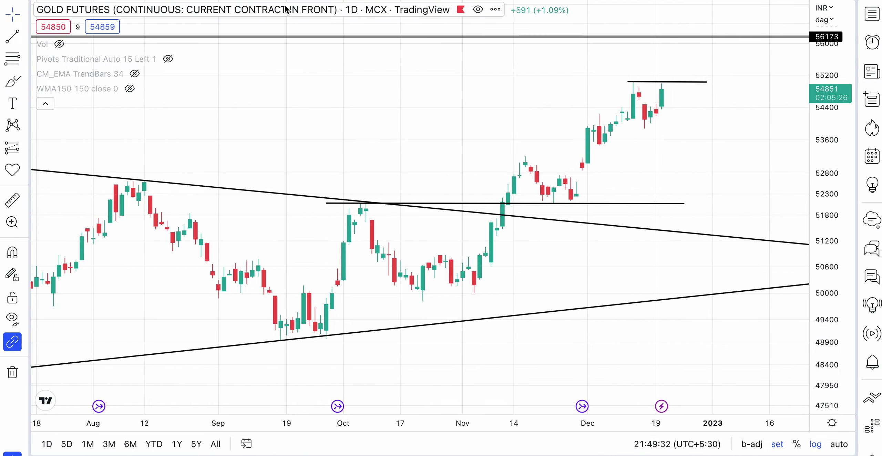
{"action": "type", "text": "1W"}
{"action": "key", "text": "Return"}
{"action": "scroll", "coordinate": [448, 129], "scroll_direction": "up", "scroll_amount": 5}
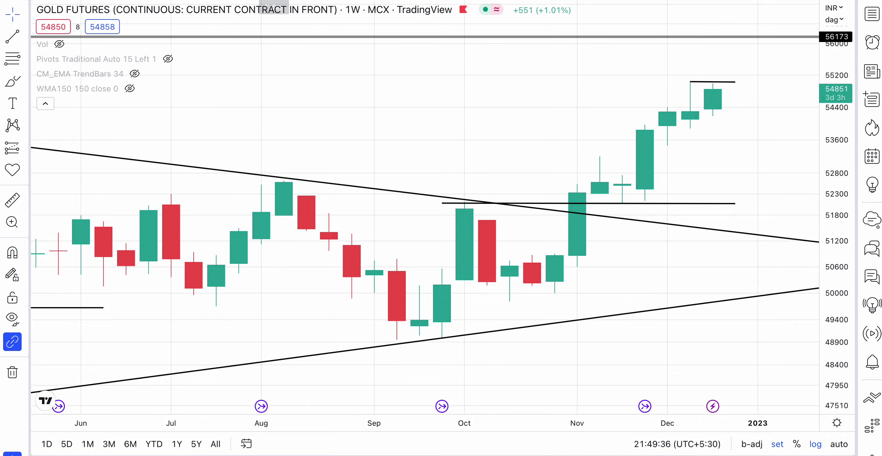
{"action": "type", "text": "1D"}
{"action": "key", "text": "Return"}
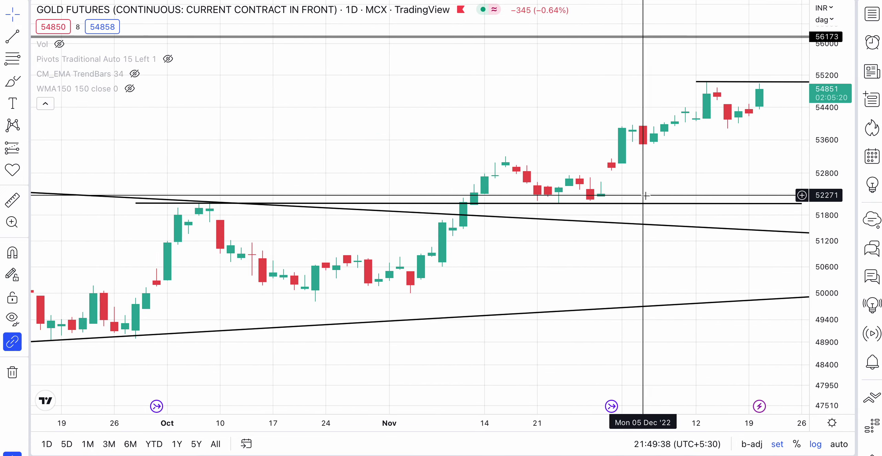
{"action": "left_click_drag", "start_coordinate": [651, 238], "coordinate": [609, 236]}
{"action": "scroll", "coordinate": [609, 236], "scroll_direction": "down", "scroll_amount": 5}
{"action": "scroll", "coordinate": [651, 125], "scroll_direction": "up", "scroll_amount": 3}
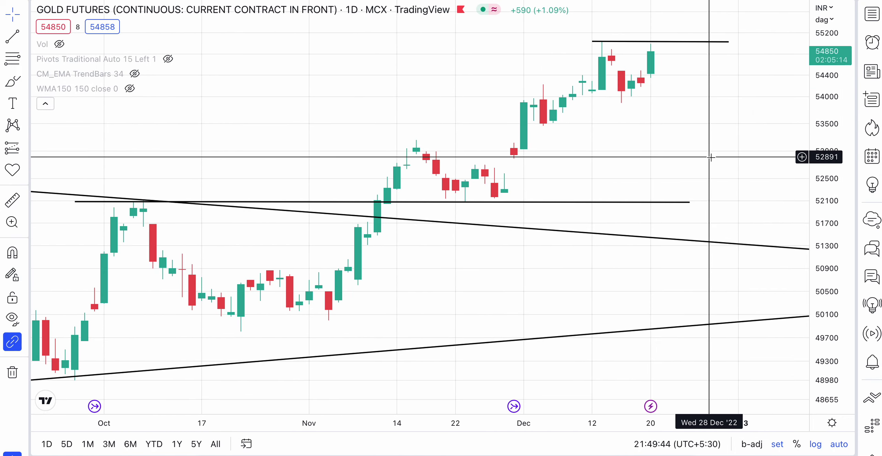